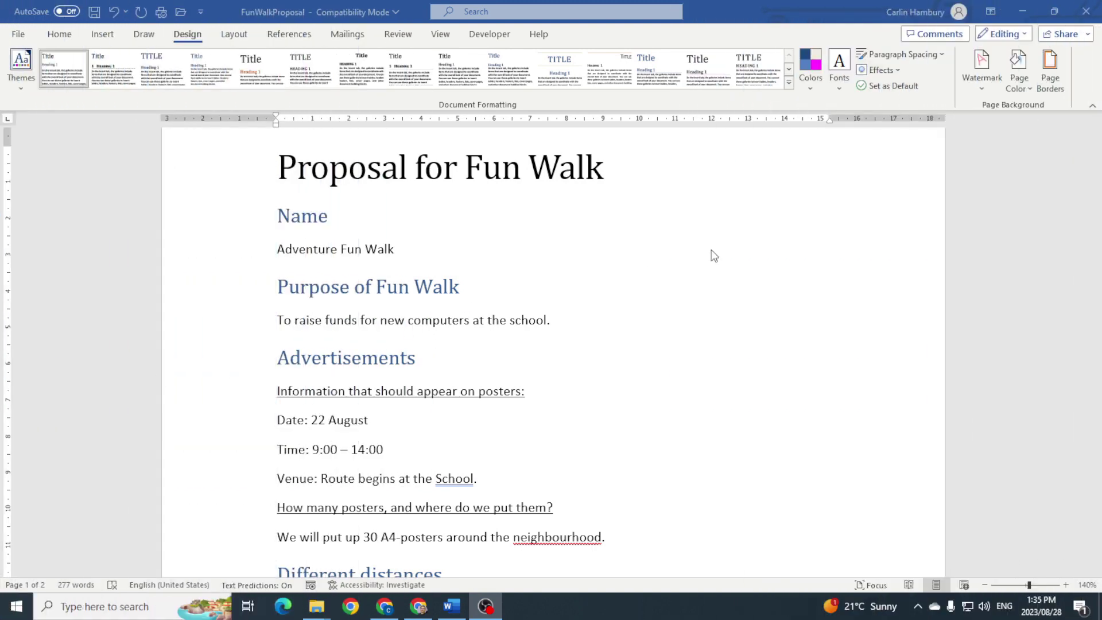
Step: Bring up the theme Fonts gallery from the Design tab
{"action": "left_click", "coordinate": [186, 40]}
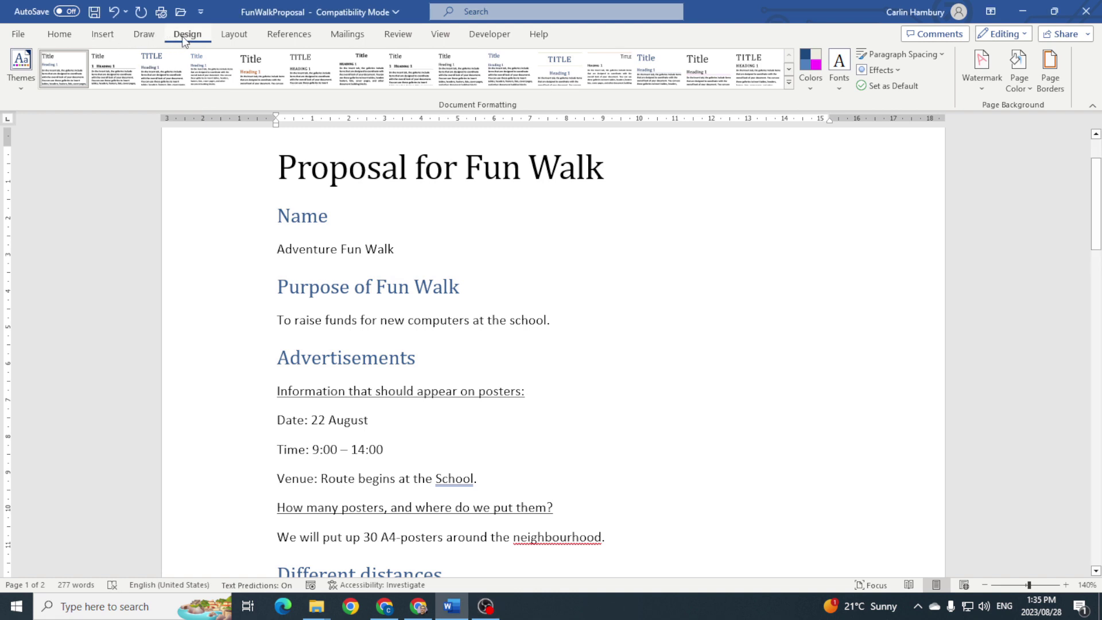
Step: Choose Customize Fonts from the theme fonts list to start a new font set
{"action": "left_click", "coordinate": [840, 87]}
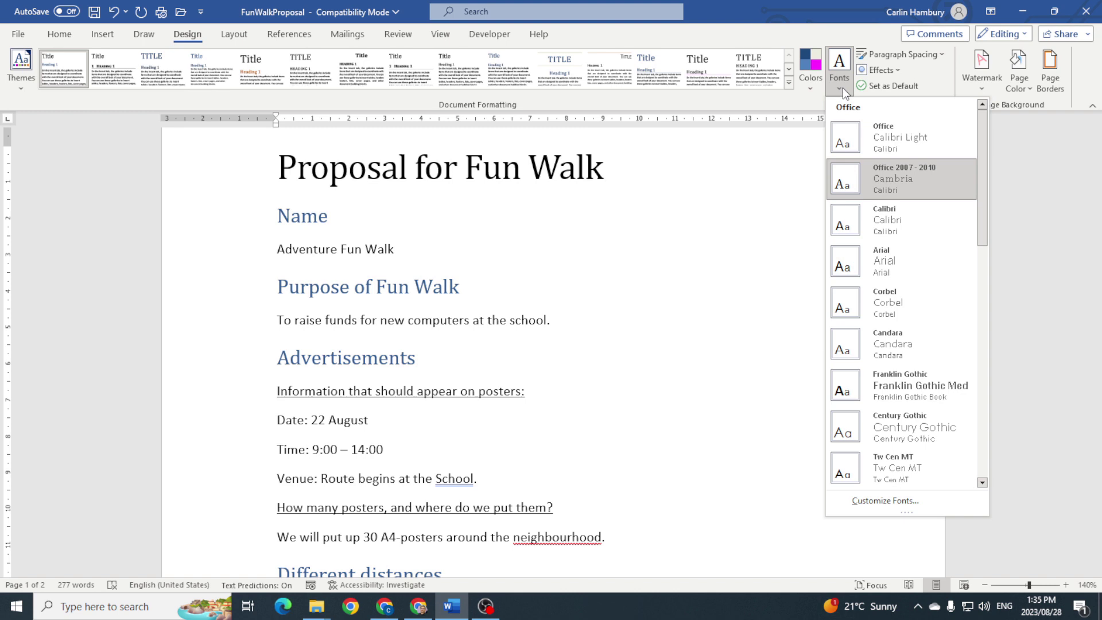
{"action": "mouse_move", "coordinate": [982, 164]}
{"action": "left_mouse_down"}
{"action": "mouse_move", "coordinate": [994, 229]}
{"action": "mouse_move", "coordinate": [985, 130]}
{"action": "left_mouse_up"}
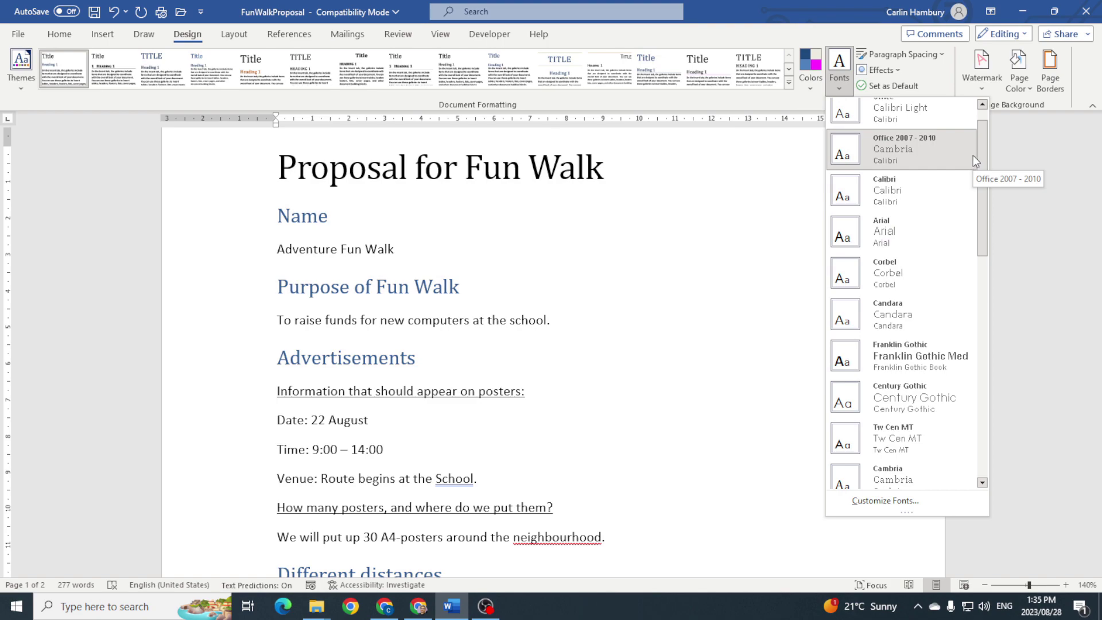
{"action": "left_click", "coordinate": [885, 501]}
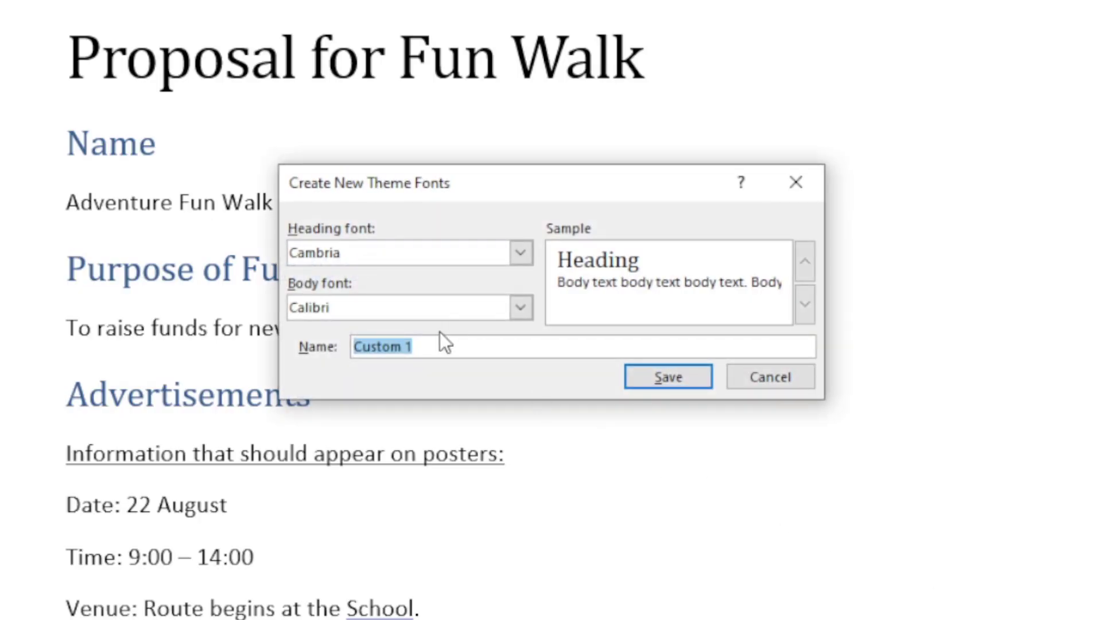
Step: Pick Brush Script MT for headings and Browallia New for body, naming the set 'My custom Font'
{"action": "left_click", "coordinate": [344, 253]}
{"action": "left_click", "coordinate": [520, 252]}
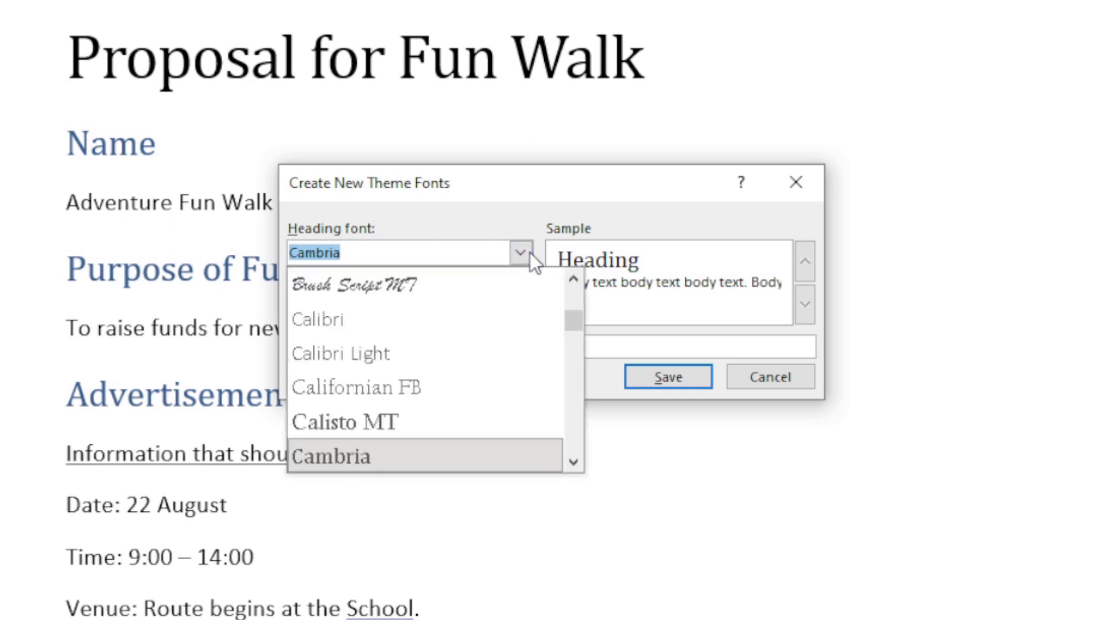
{"action": "left_click", "coordinate": [508, 289]}
{"action": "left_click", "coordinate": [520, 307]}
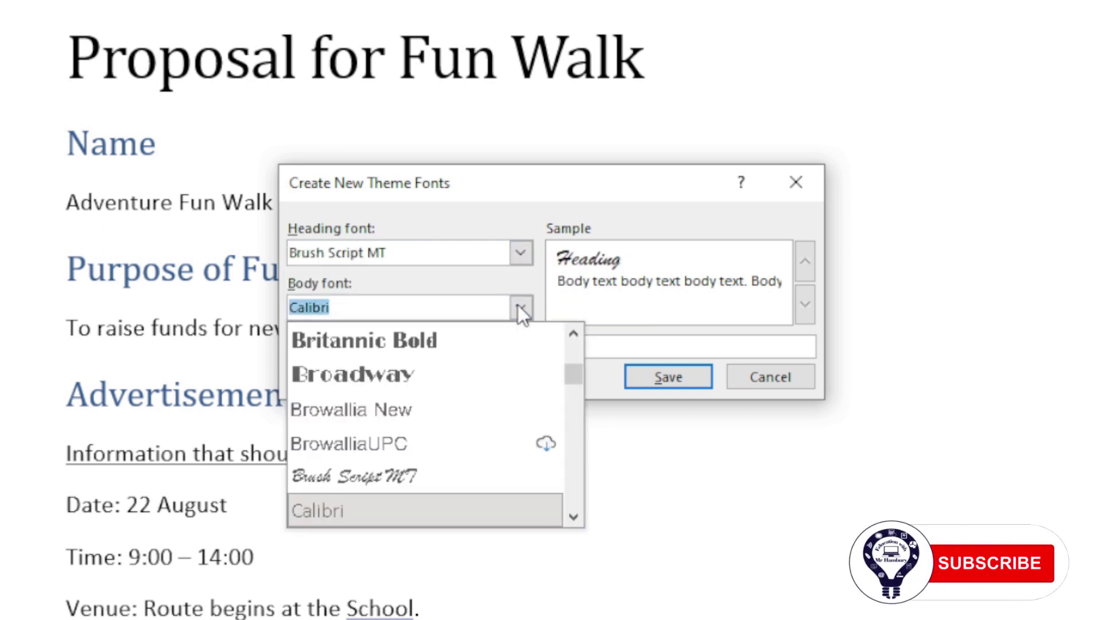
{"action": "left_click", "coordinate": [438, 410]}
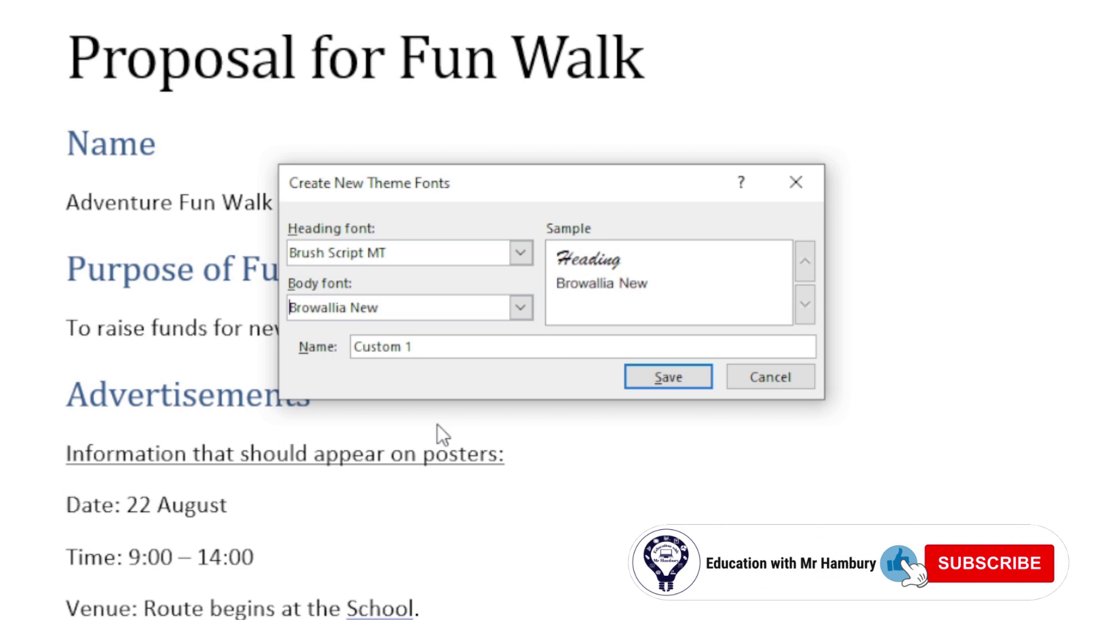
{"action": "left_click_drag", "start_coordinate": [415, 347], "coordinate": [348, 346]}
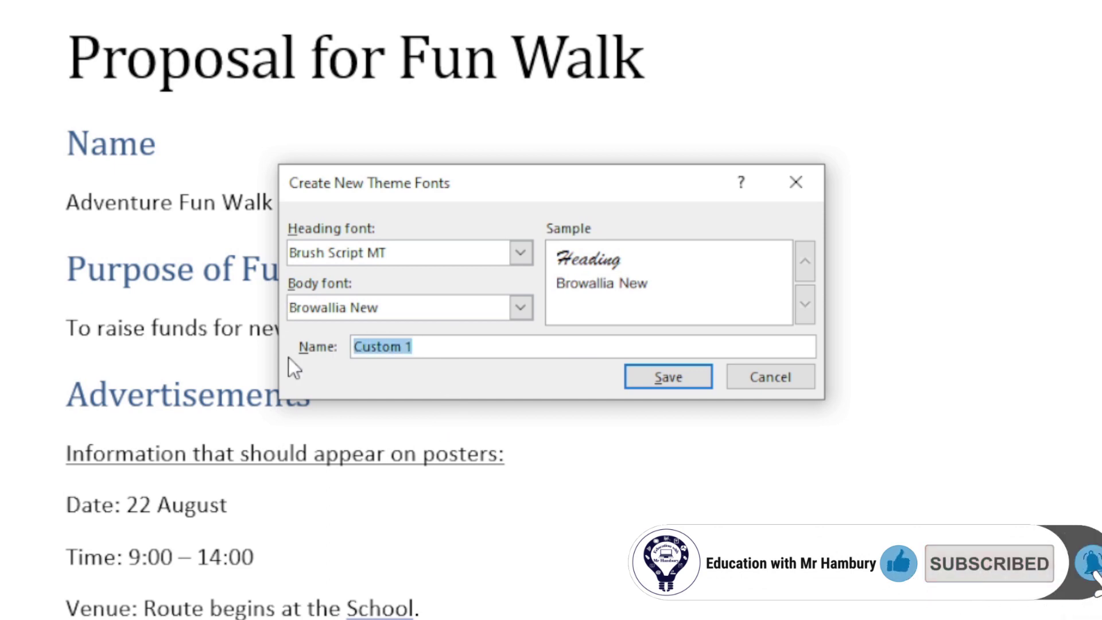
{"action": "type", "text": "My custom Font"}
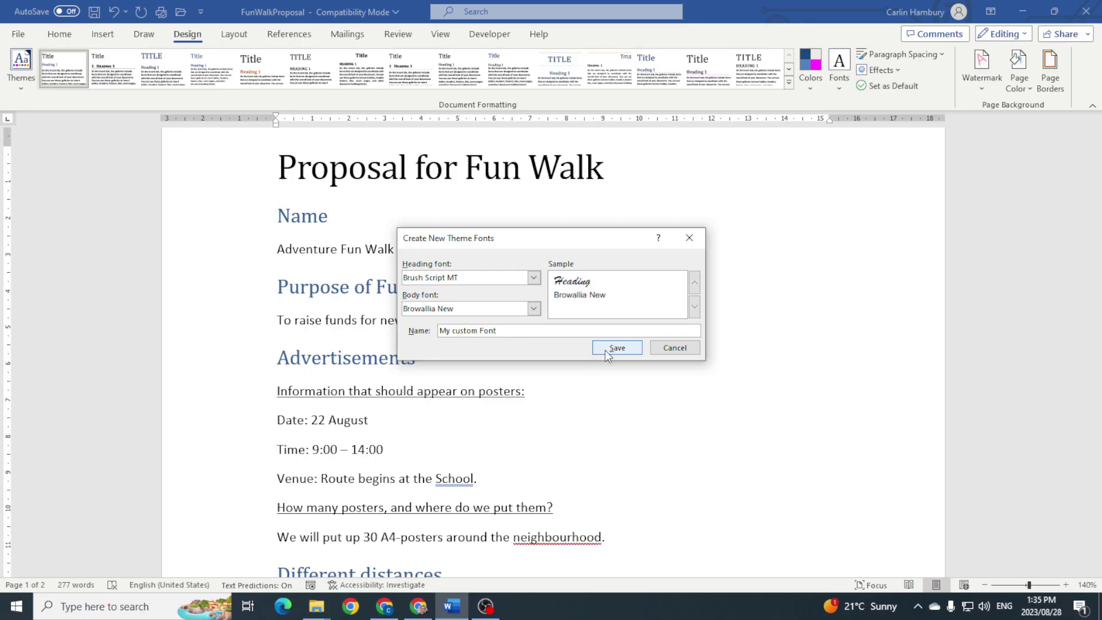
Step: Save 'My custom Font' and confirm it appears under Custom in the Fonts list
{"action": "left_click", "coordinate": [617, 348]}
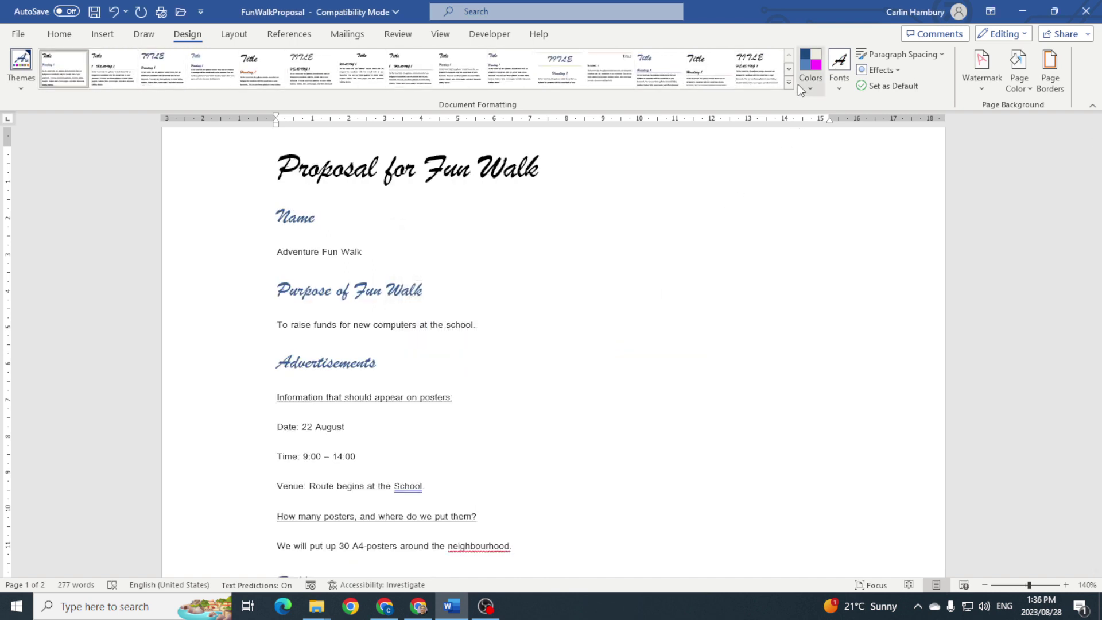
{"action": "left_click", "coordinate": [839, 90]}
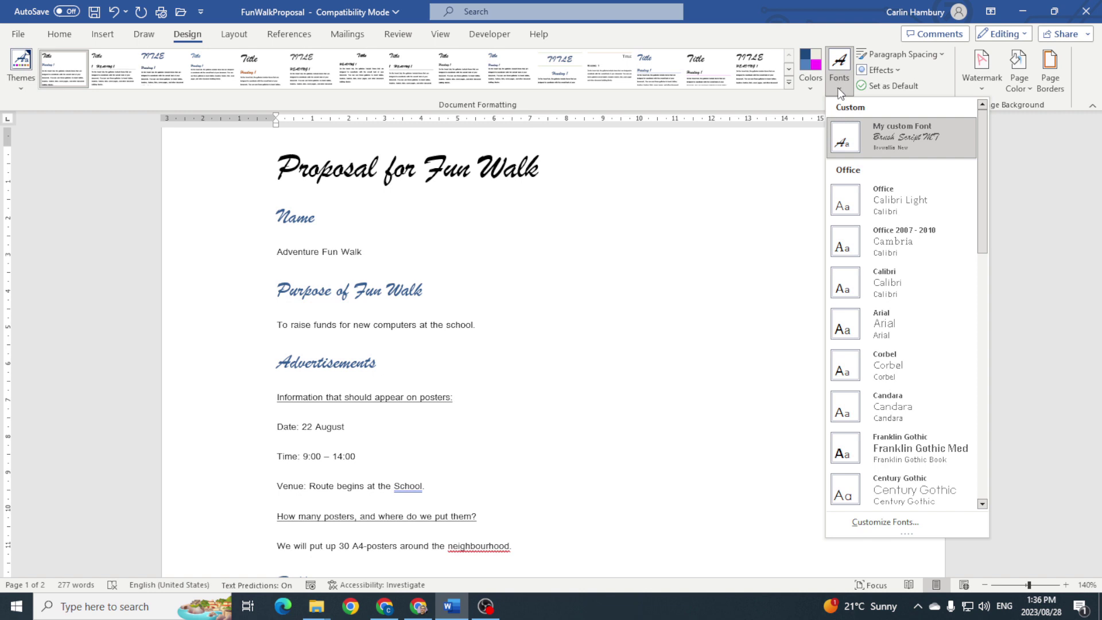